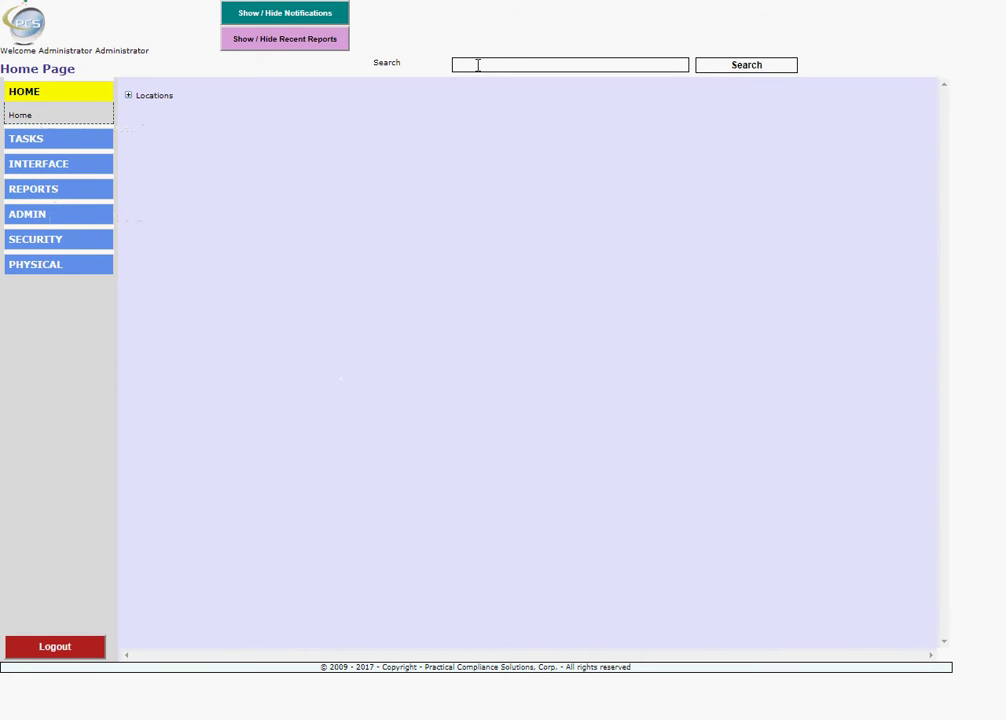
# - Expand Locations and then Main - Storage to list its four charts
pyautogui.click(127, 96)
pyautogui.click(144, 114)
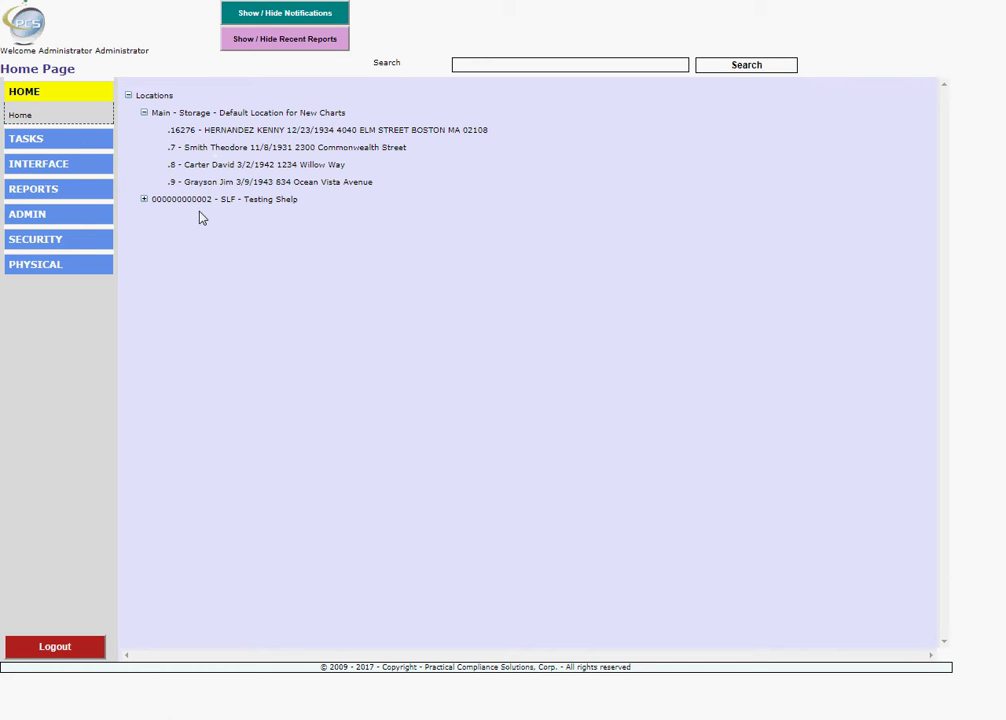
# - Open the Chart Reports form and enter chart 1 as the first item to select
pyautogui.click(37, 192)
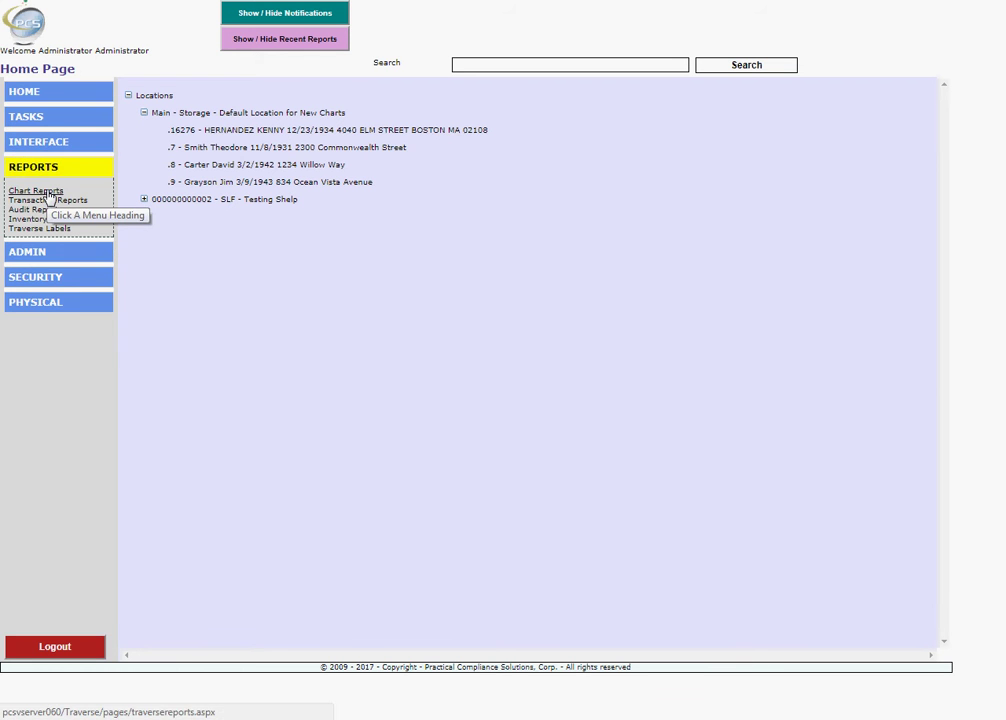
pyautogui.click(47, 192)
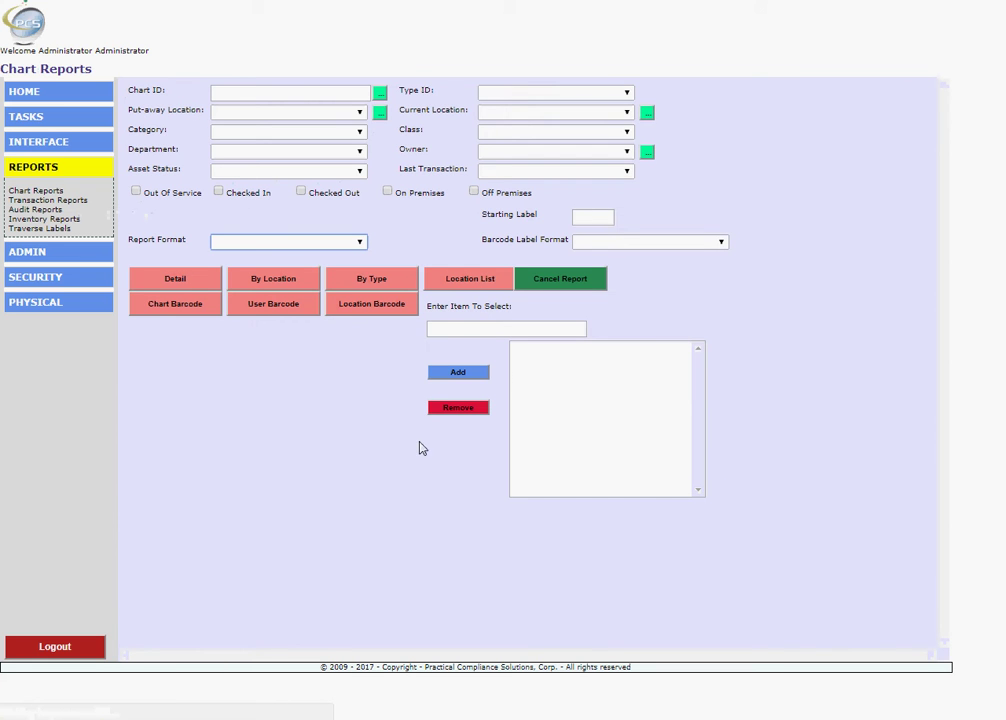
pyautogui.click(493, 329)
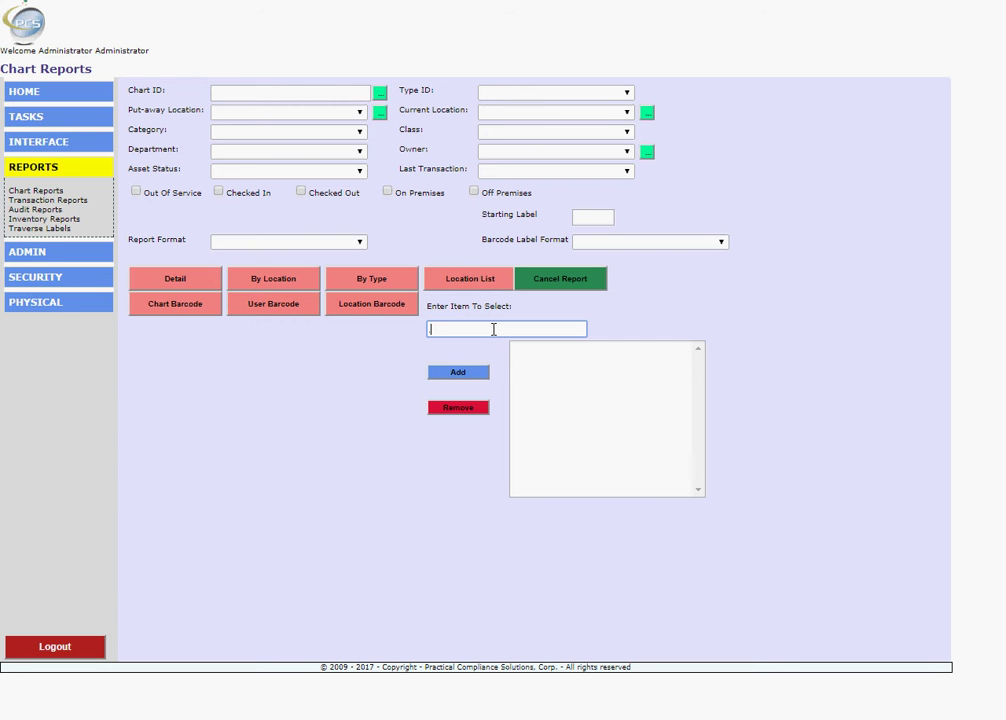
pyautogui.write('1')
pyautogui.press('Return')
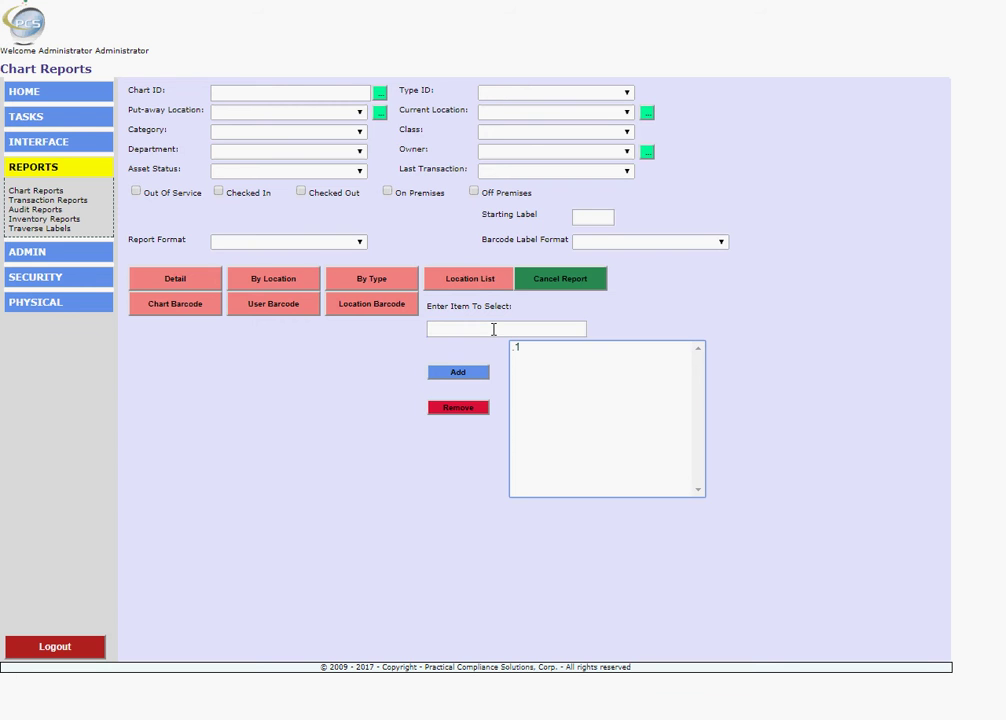
# - Add charts 2, 3 and 4 to the selection list
pyautogui.click(552, 327)
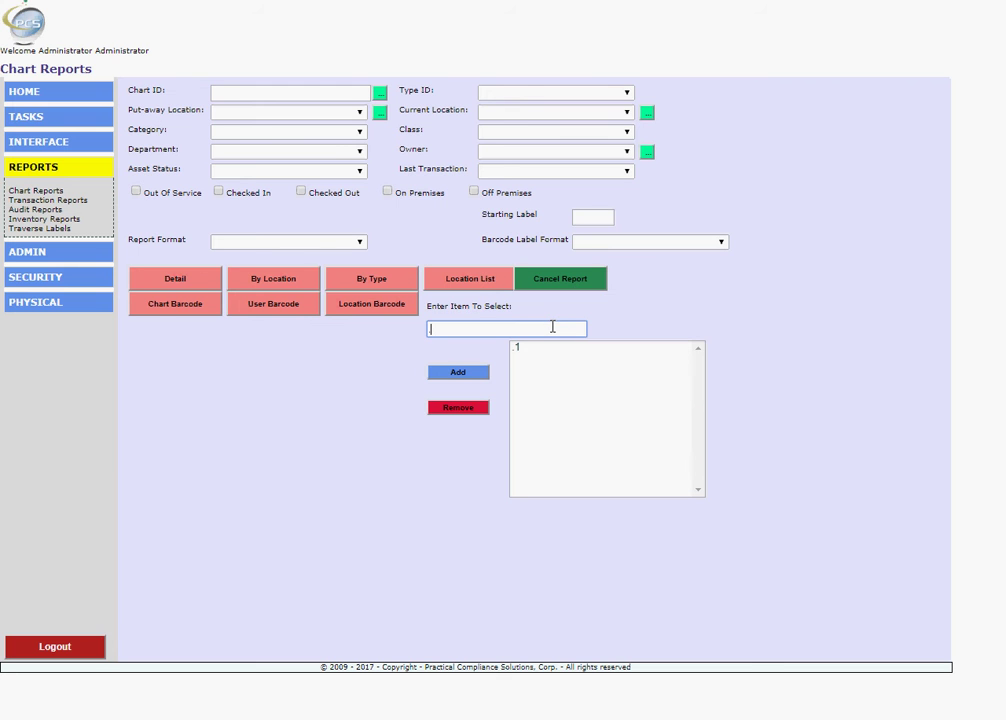
pyautogui.write('2')
pyautogui.press('Return')
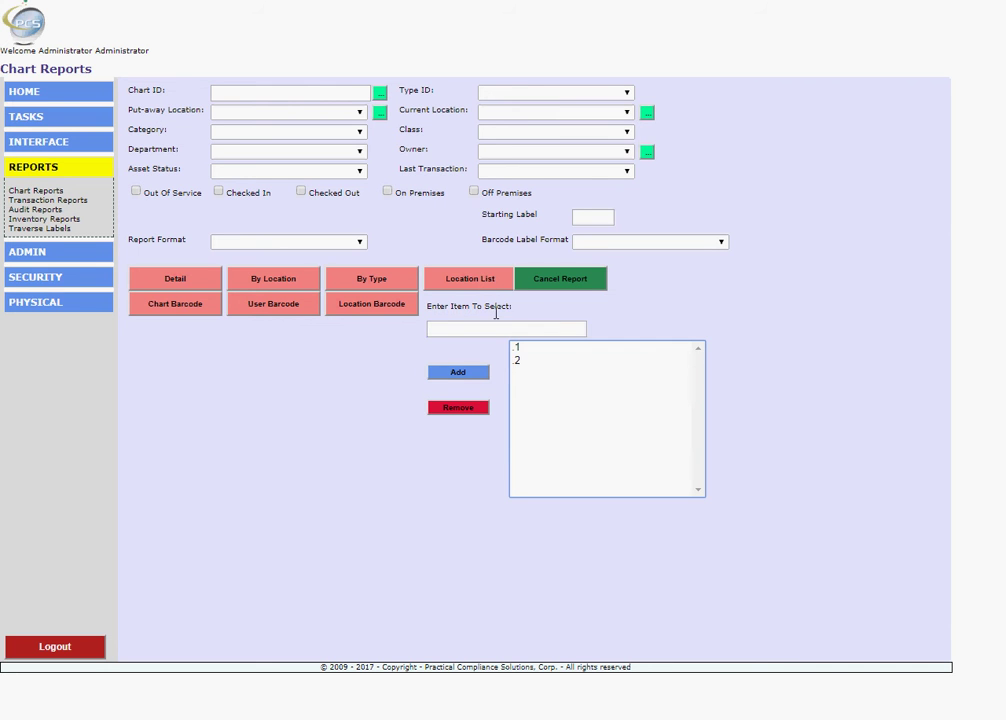
pyautogui.click(505, 327)
pyautogui.write('3')
pyautogui.press('Return')
pyautogui.write('4')
pyautogui.press('Return')
pyautogui.click(358, 243)
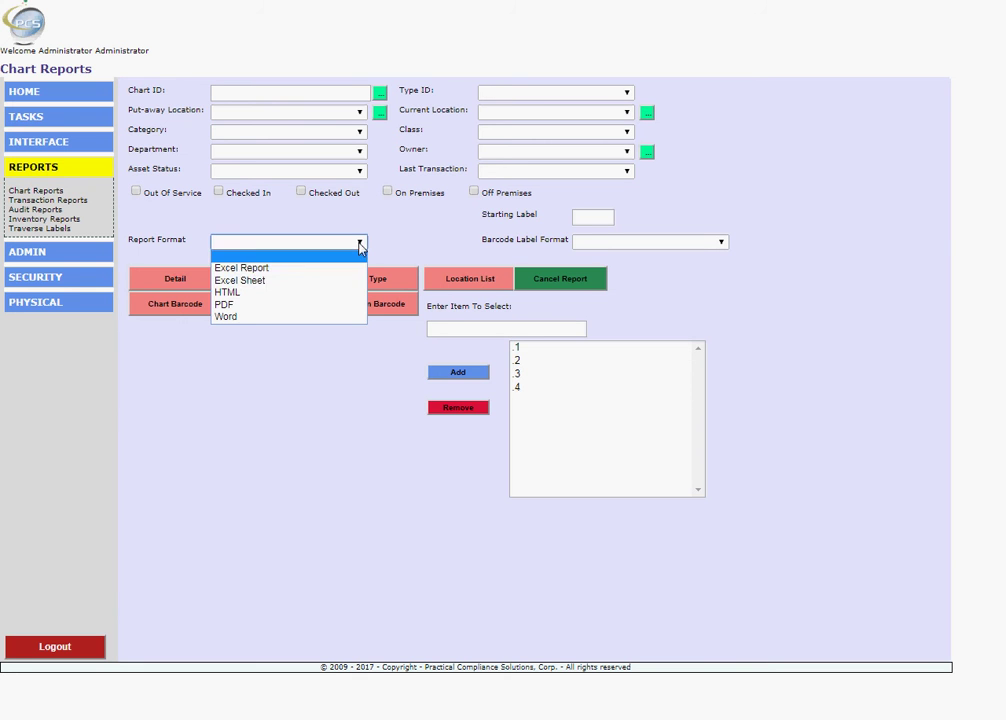
# - Set the report format to PDF and the barcode label format to Avery 8250
pyautogui.click(226, 305)
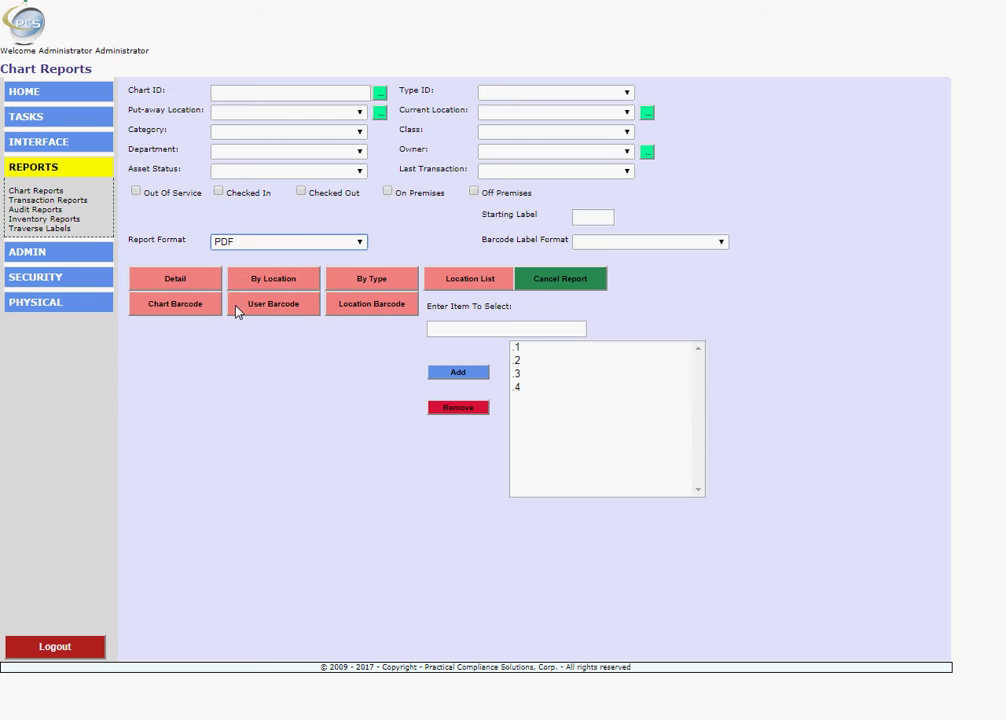
pyautogui.click(722, 244)
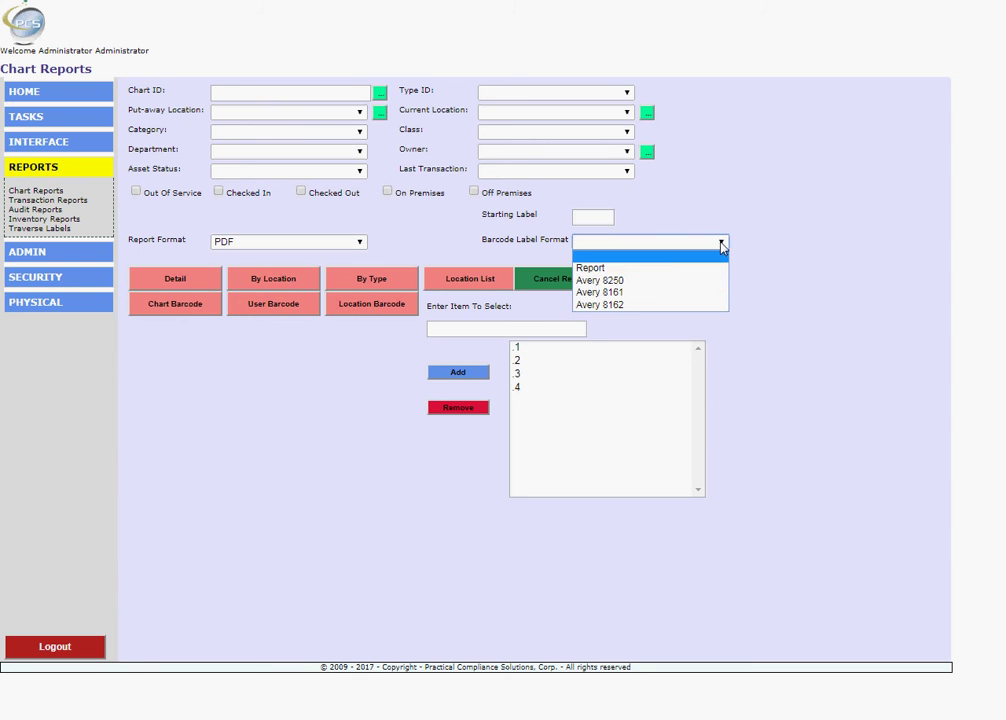
pyautogui.click(637, 283)
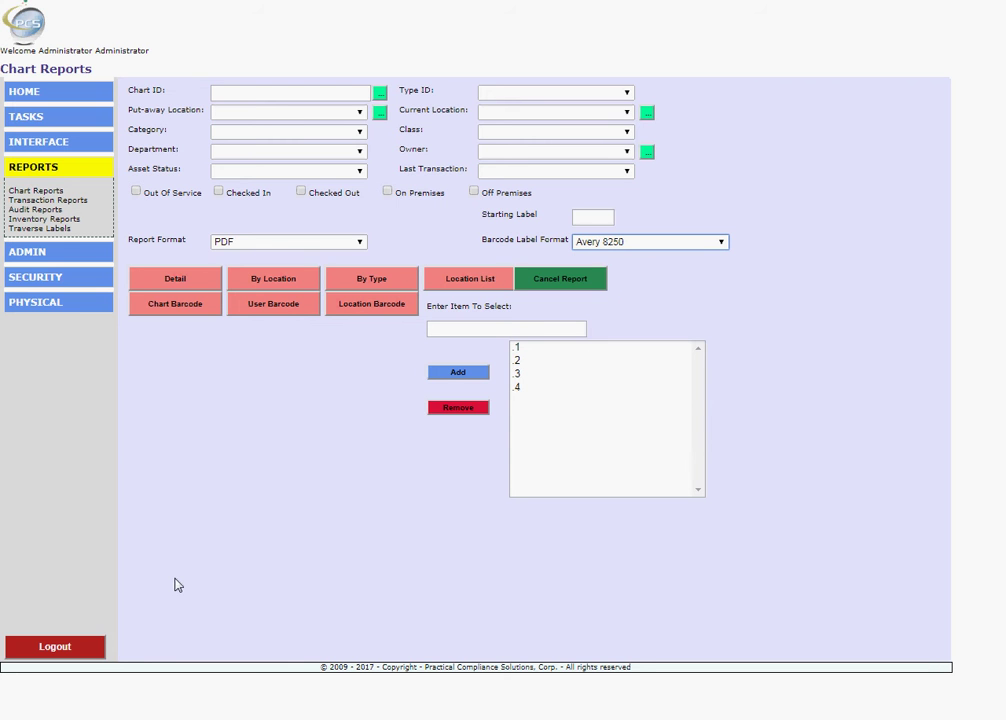
# - Add chart 5 to the selection and generate the chart barcode labels
pyautogui.click(492, 328)
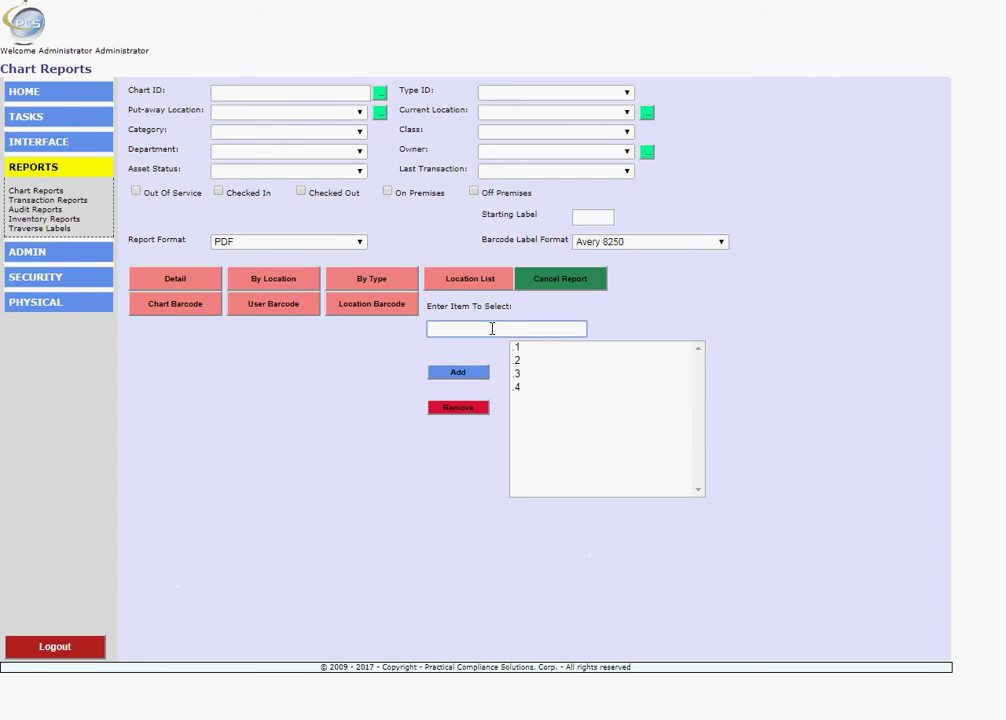
pyautogui.write('5')
pyautogui.click(485, 374)
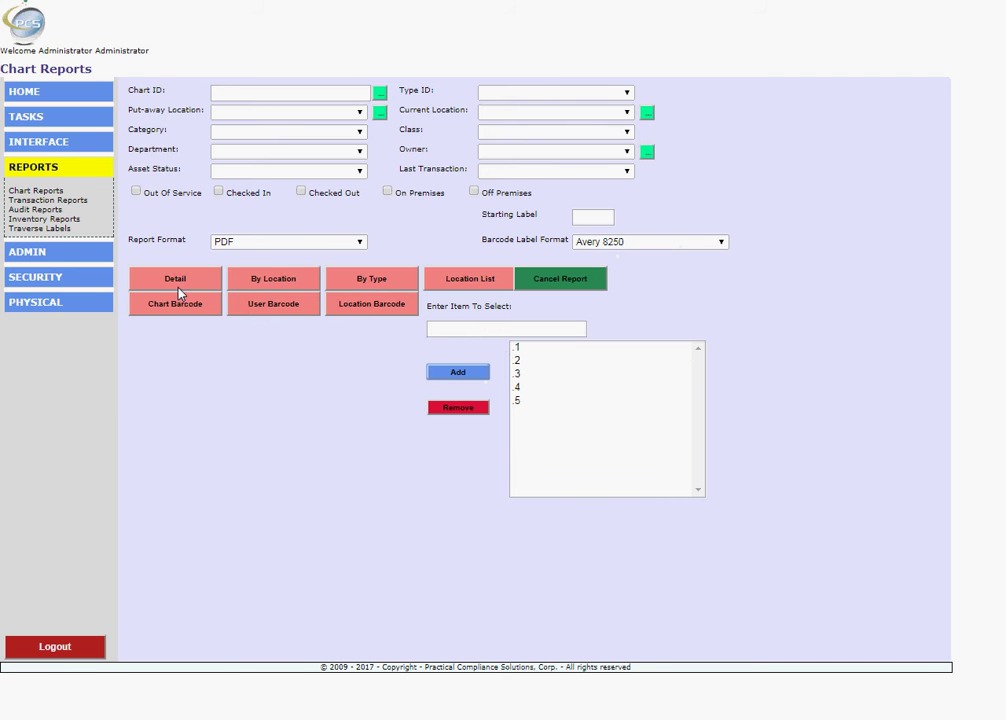
pyautogui.click(168, 310)
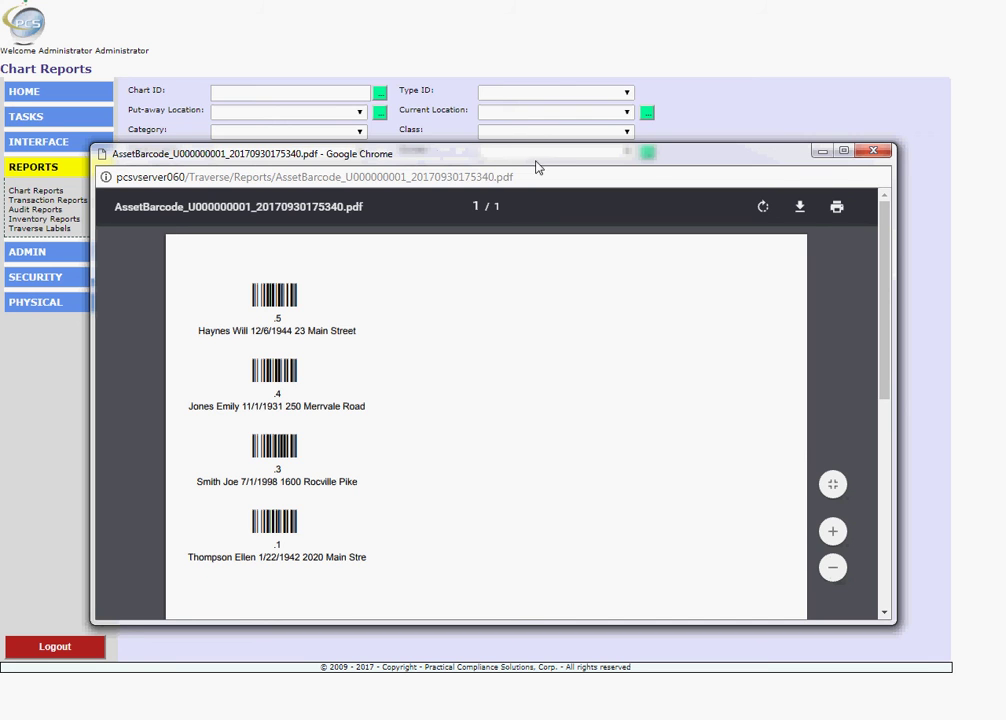
# - Reposition the barcode label PDF window, review the labels, and close it
pyautogui.moveTo(537, 167); pyautogui.dragTo(554, 110)
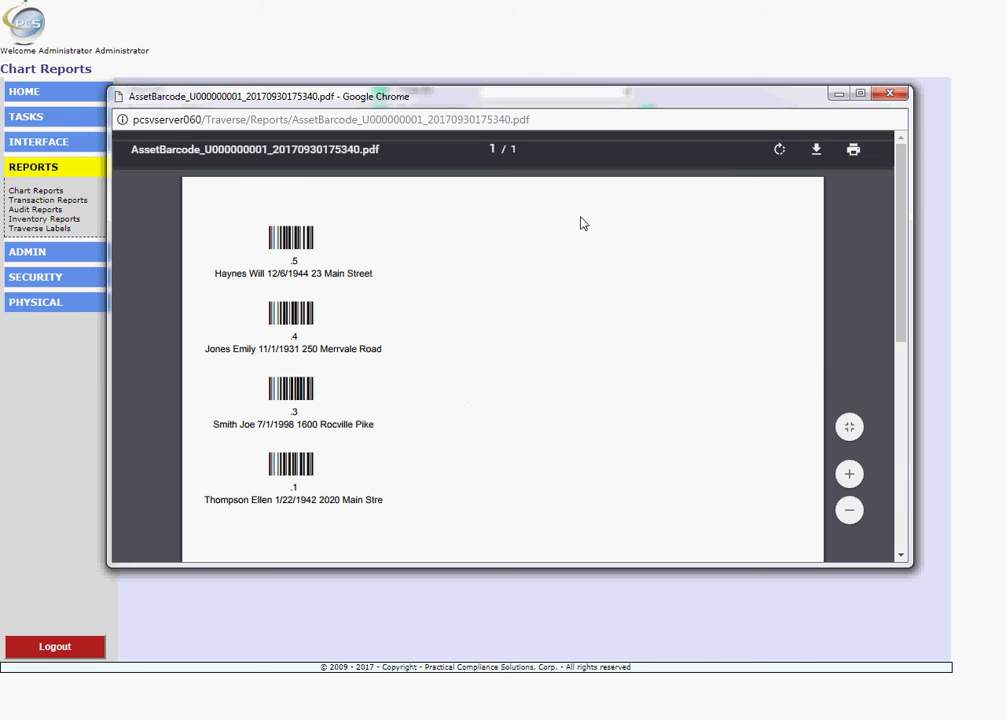
pyautogui.click(893, 94)
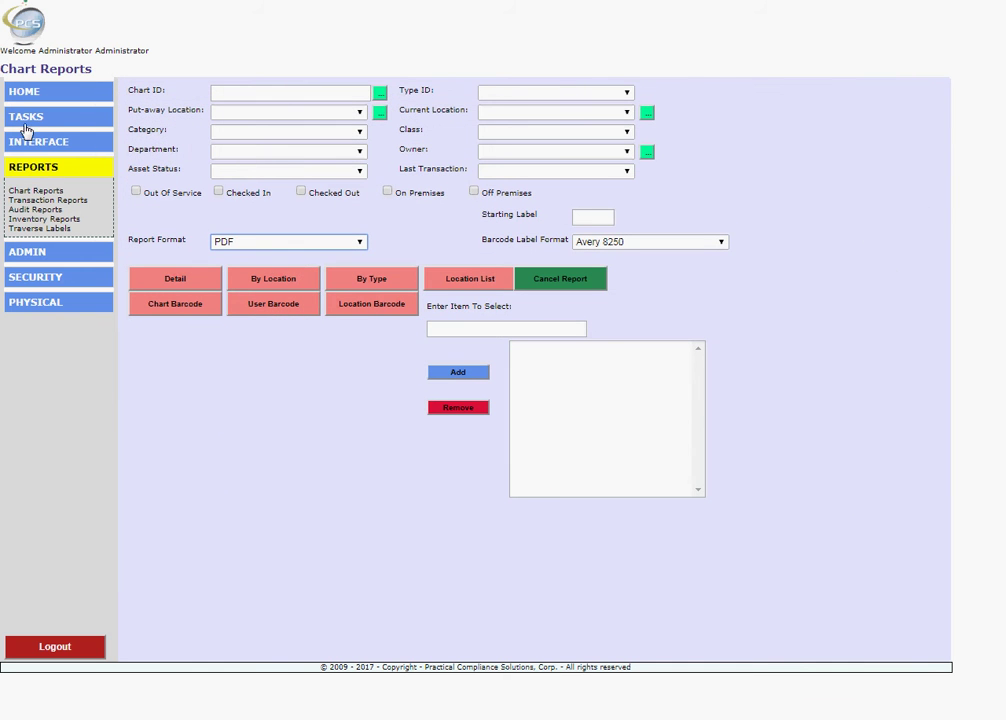
# - Open Move Chart from the Transactions tasks and submit chart .1
pyautogui.click(25, 118)
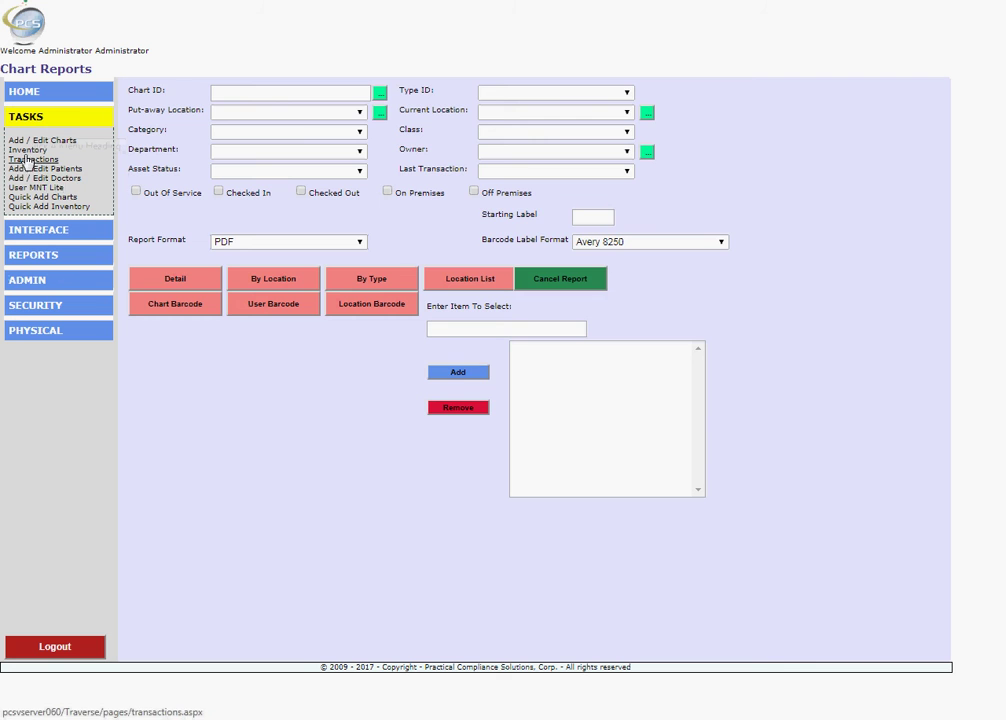
pyautogui.click(33, 159)
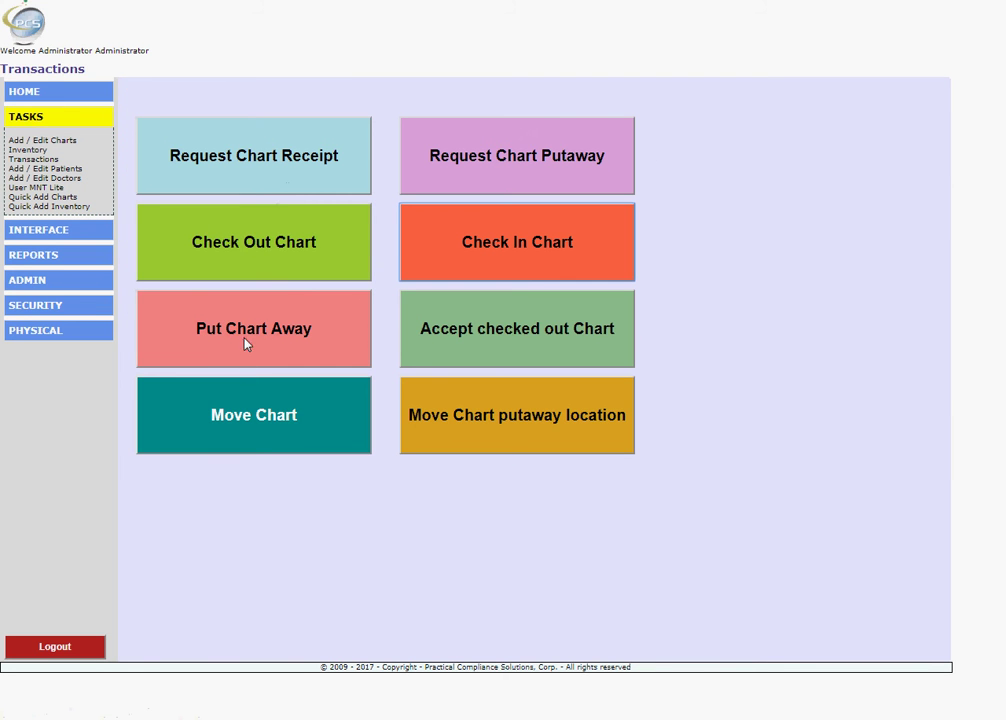
pyautogui.click(242, 416)
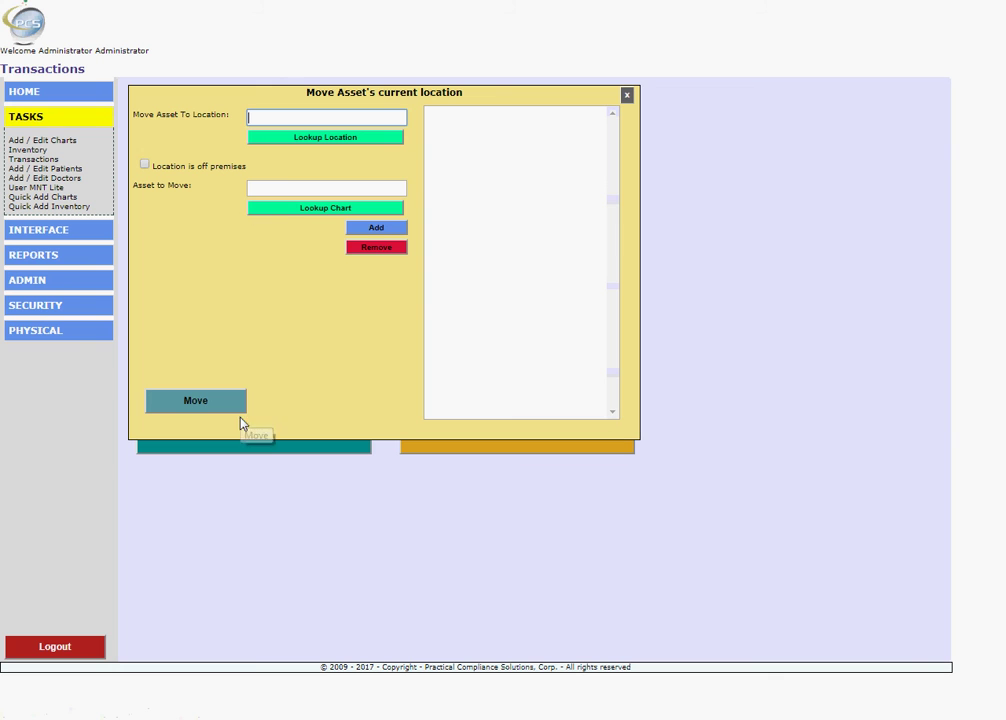
pyautogui.click(297, 187)
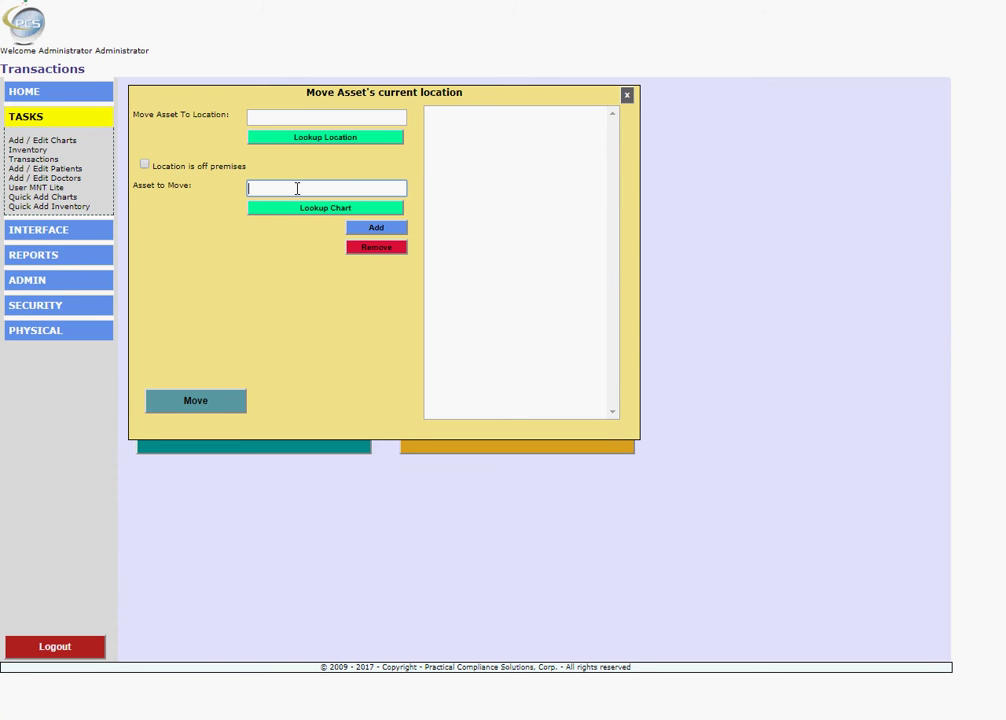
pyautogui.write('1')
pyautogui.press('Return')
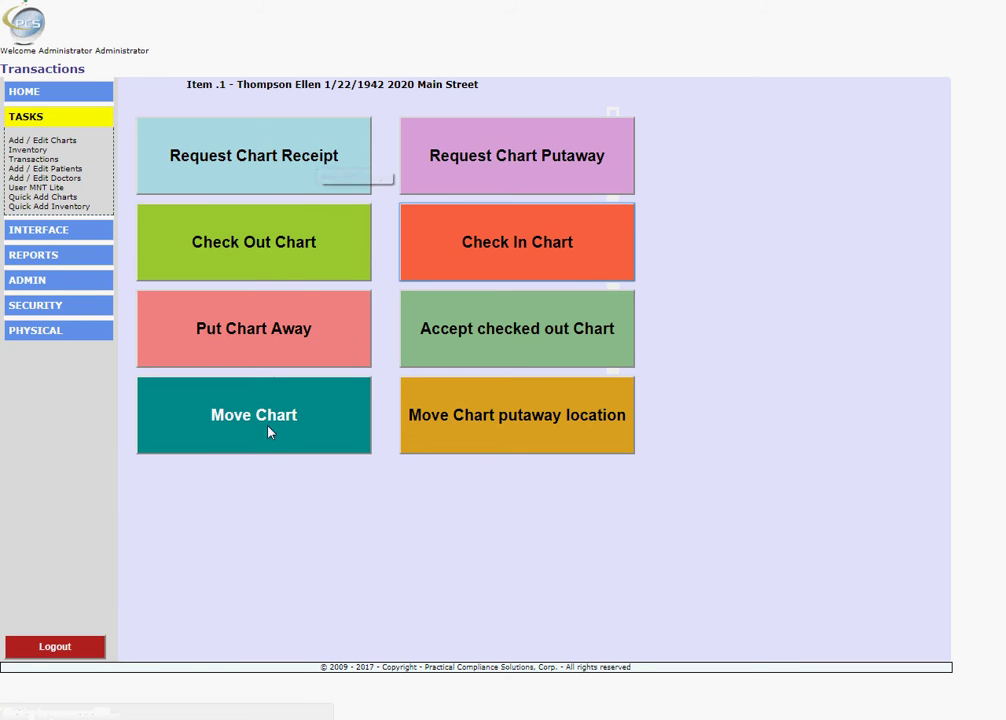
# - Queue charts .1, .2 and .3 as the assets to move
pyautogui.click(272, 431)
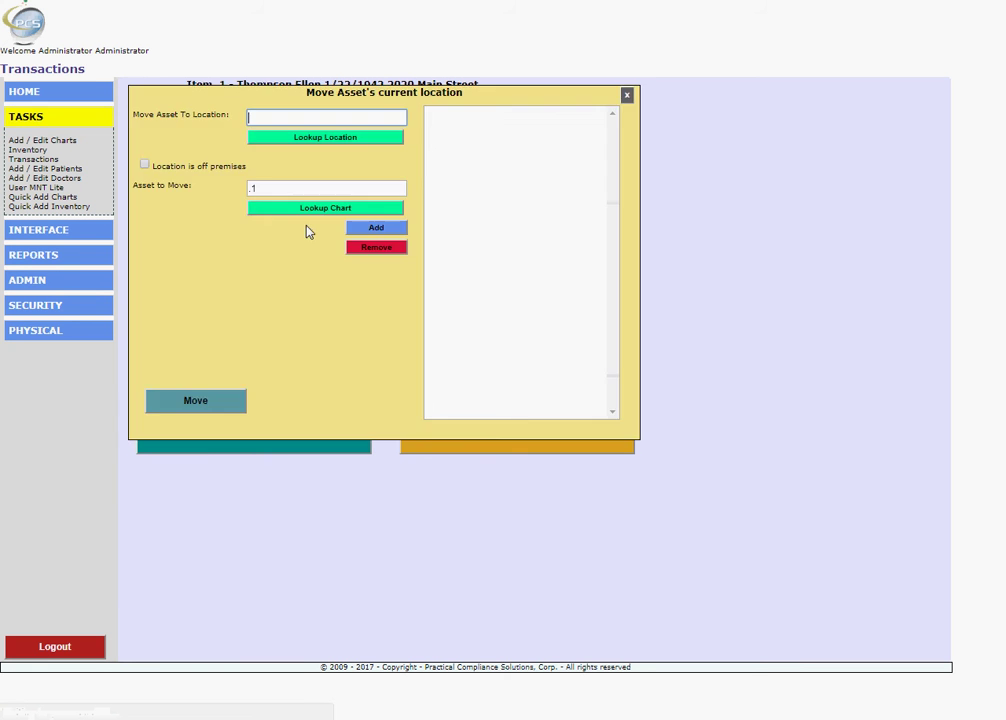
pyautogui.click(370, 228)
pyautogui.write('2')
pyautogui.press('Return')
pyautogui.click(347, 189)
pyautogui.write('.3')
pyautogui.click(372, 227)
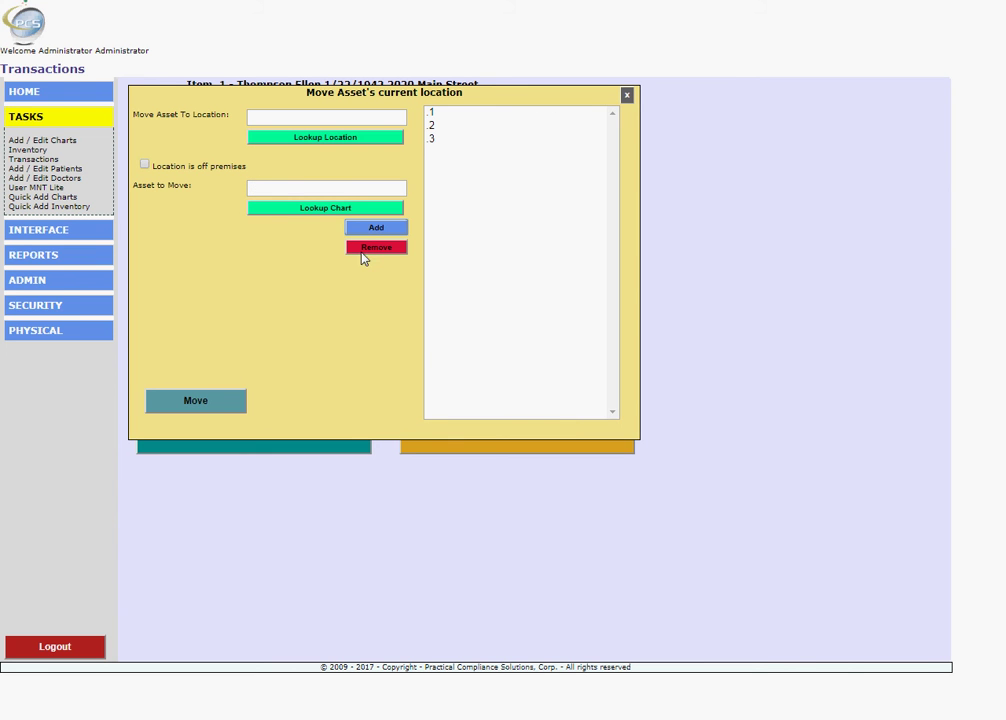
# - Pick Main as the destination by searching locations for 'm', move the charts, and dismiss the confirmation
pyautogui.click(332, 137)
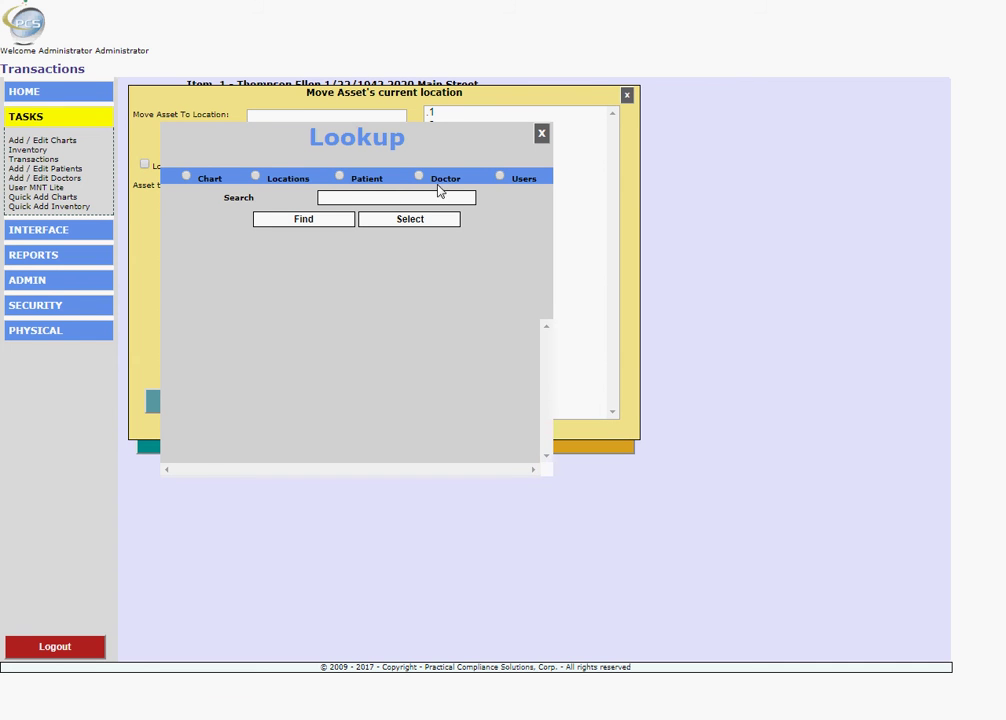
pyautogui.click(256, 176)
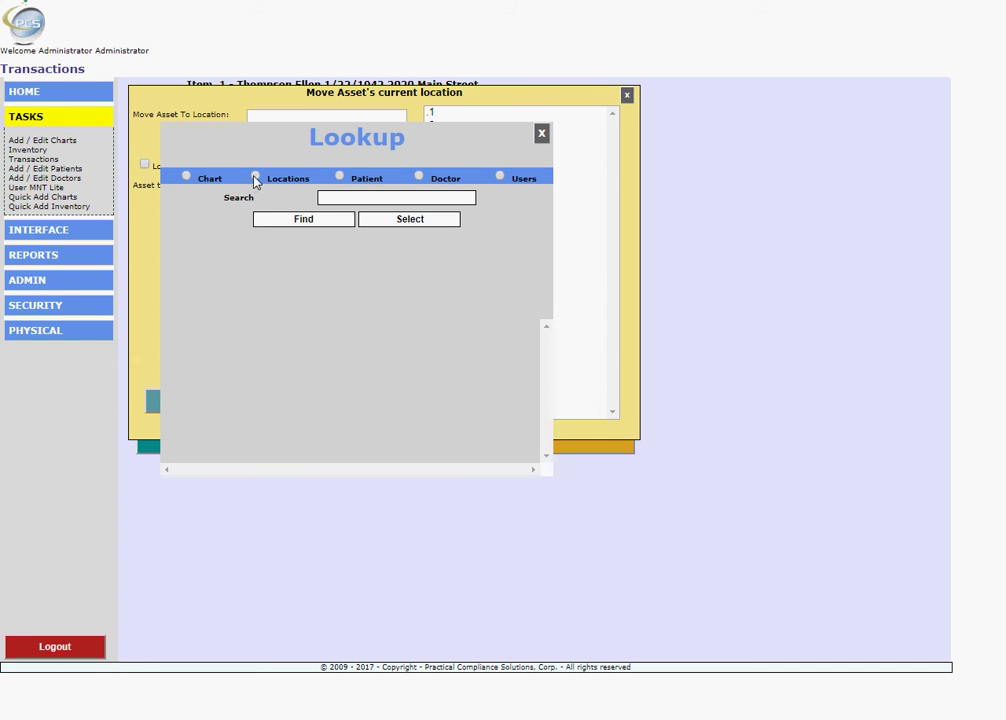
pyautogui.click(345, 199)
pyautogui.write('m')
pyautogui.click(304, 219)
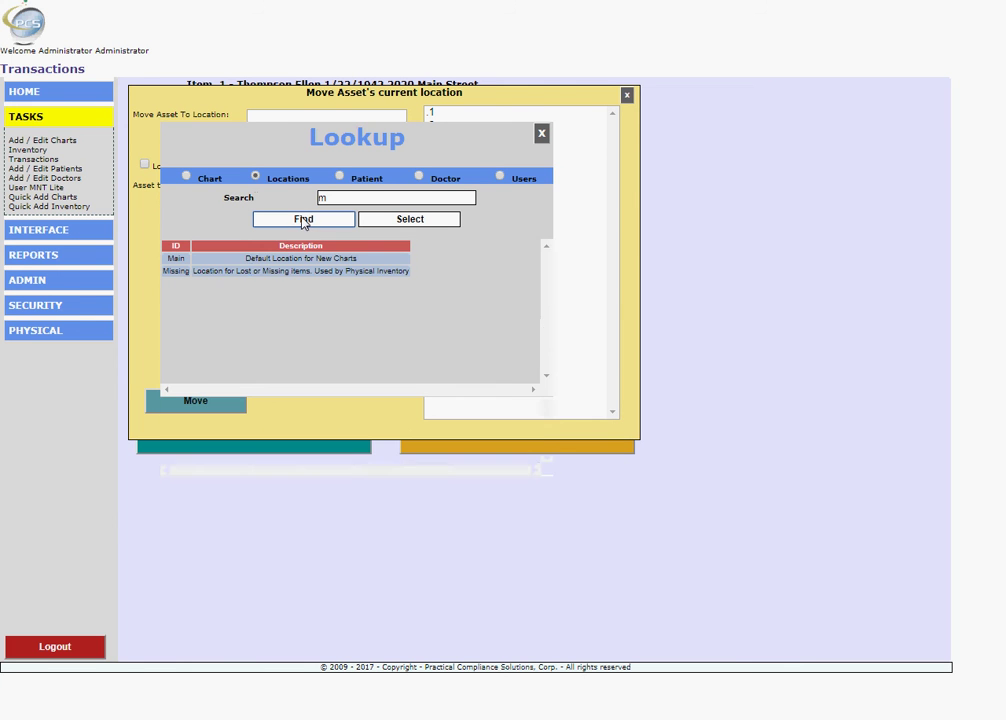
pyautogui.click(268, 258)
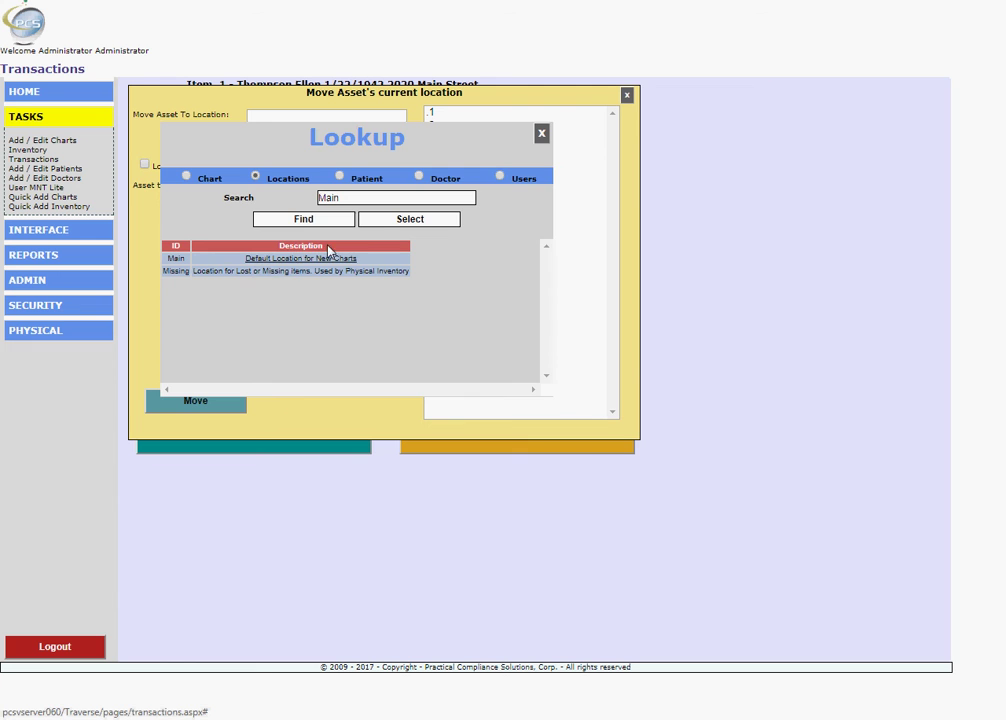
pyautogui.click(382, 219)
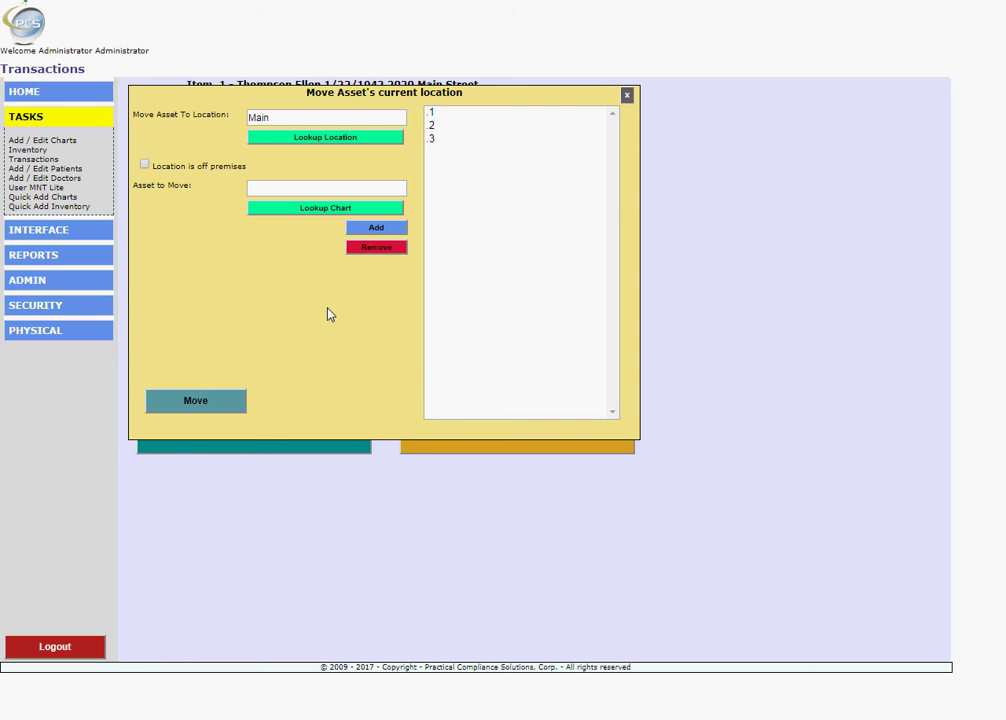
pyautogui.click(221, 410)
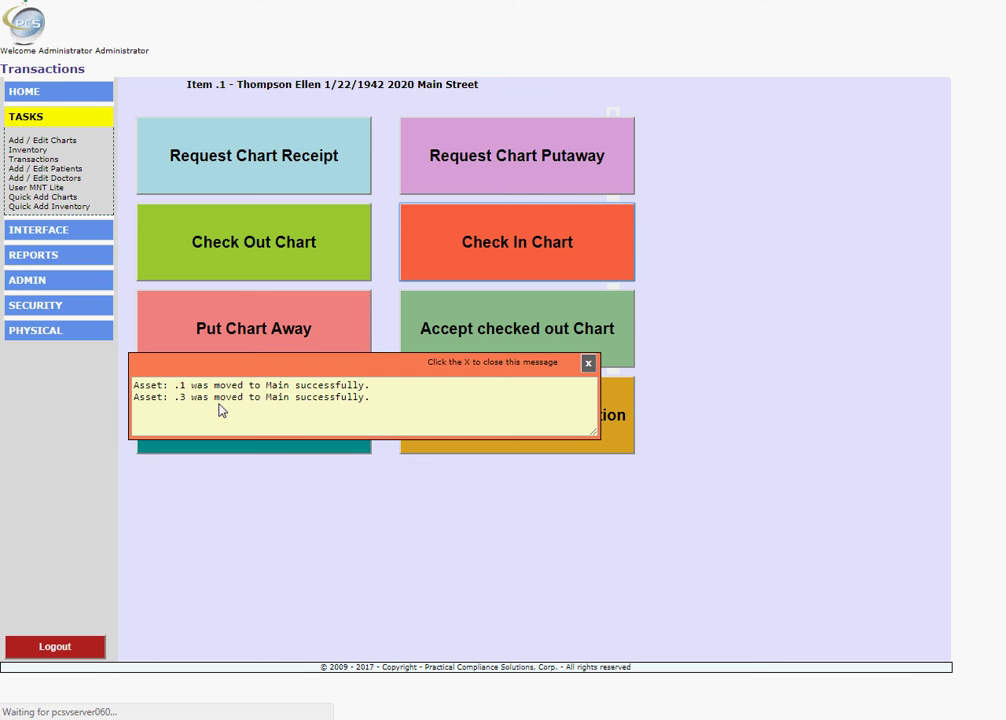
pyautogui.click(588, 364)
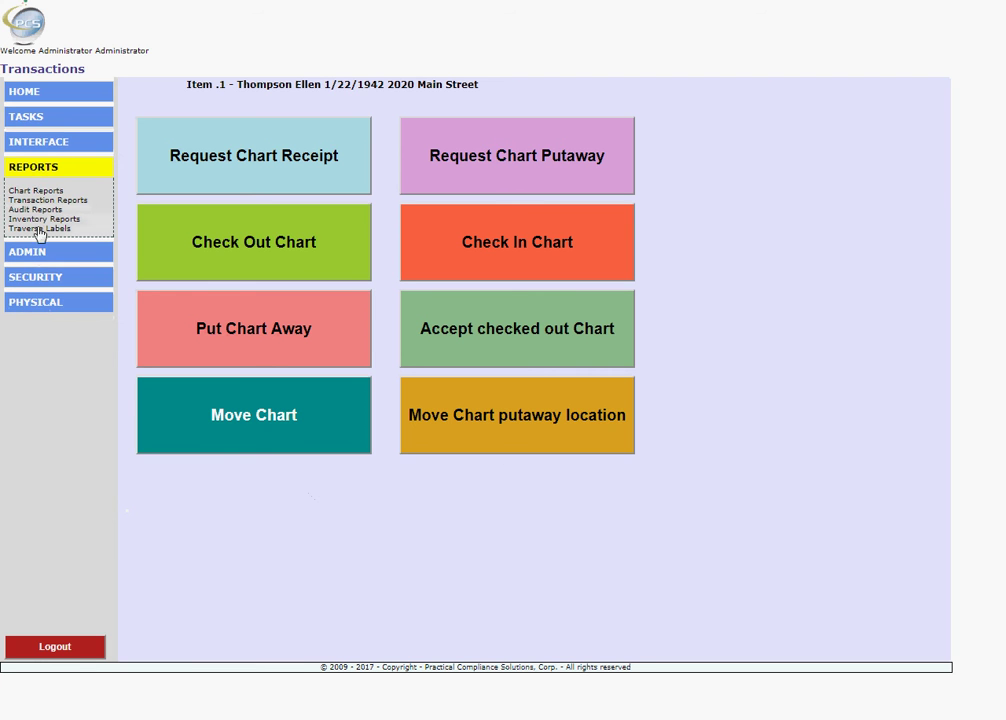
# - Open Chart Reports and add the test item 'dfedfgdfd' to the selection list
pyautogui.click(209, 413)
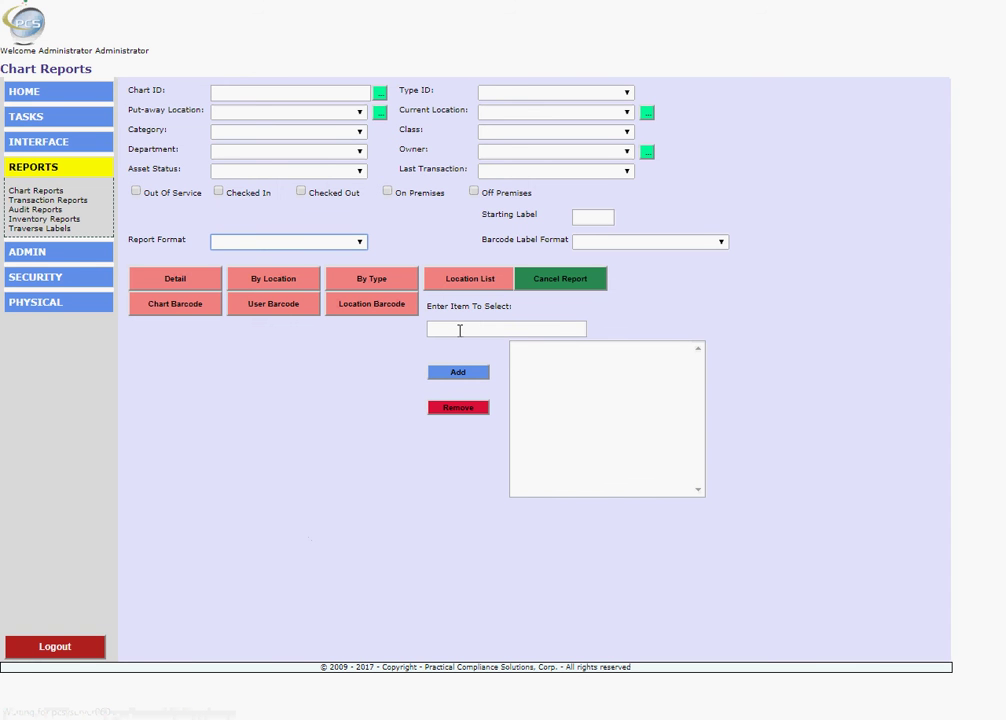
pyautogui.click(460, 330)
pyautogui.write('dfedfgdfd')
pyautogui.click(460, 380)
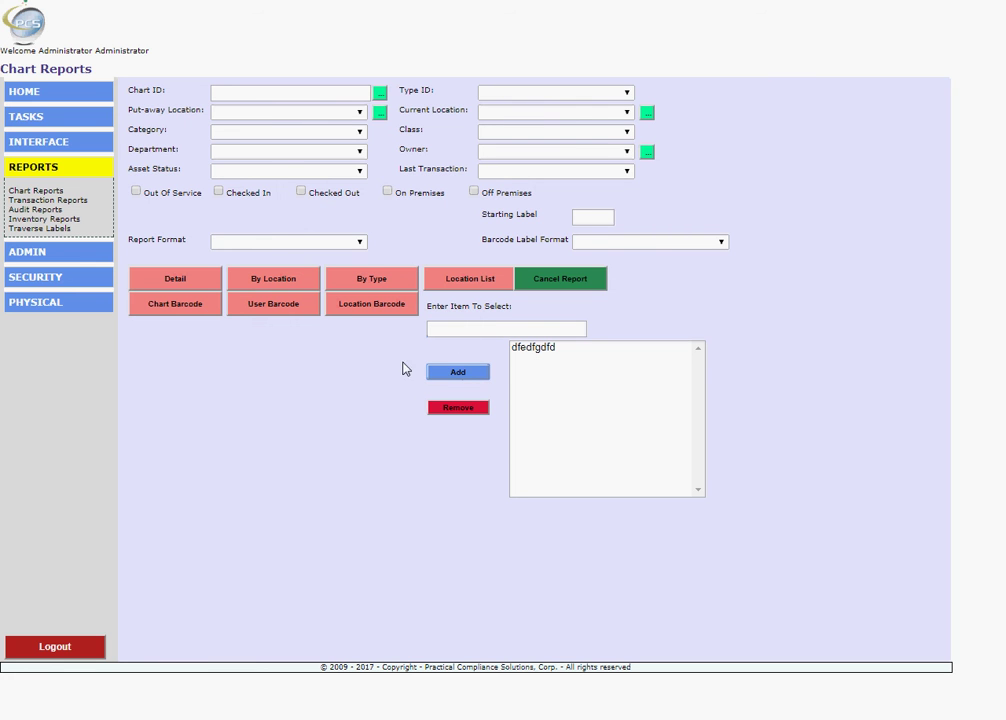
pyautogui.click(359, 241)
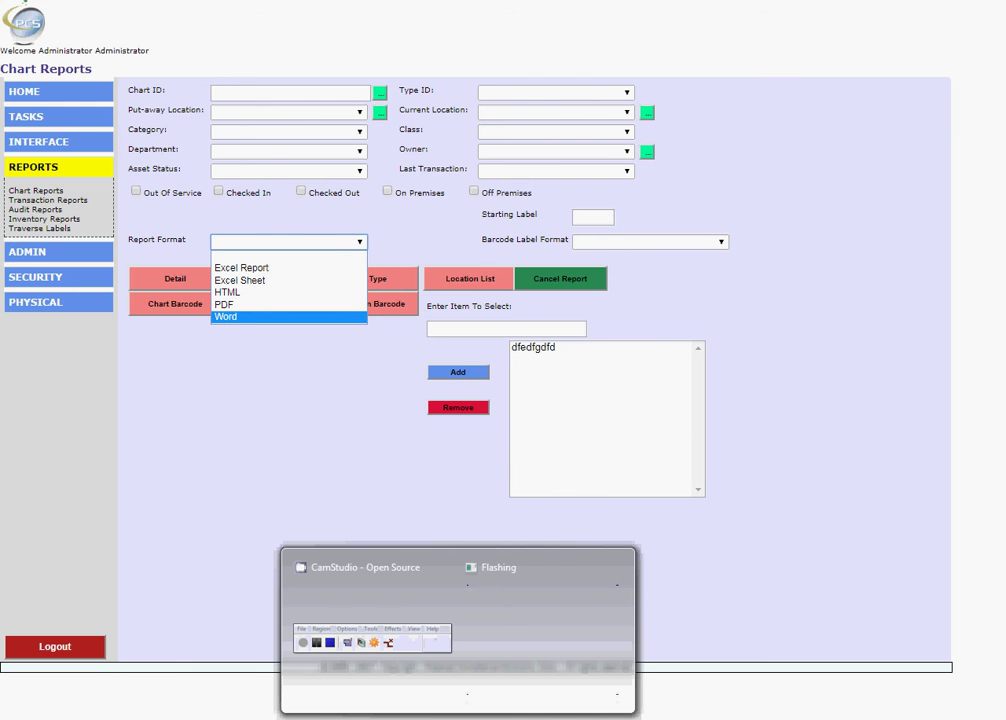
pyautogui.click(333, 655)
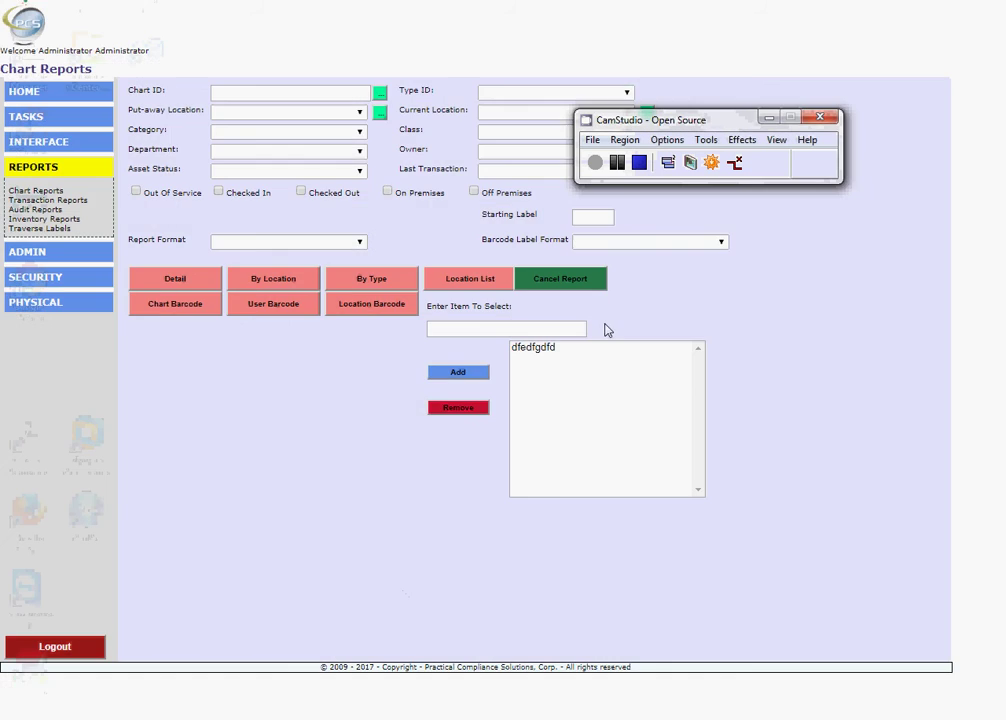